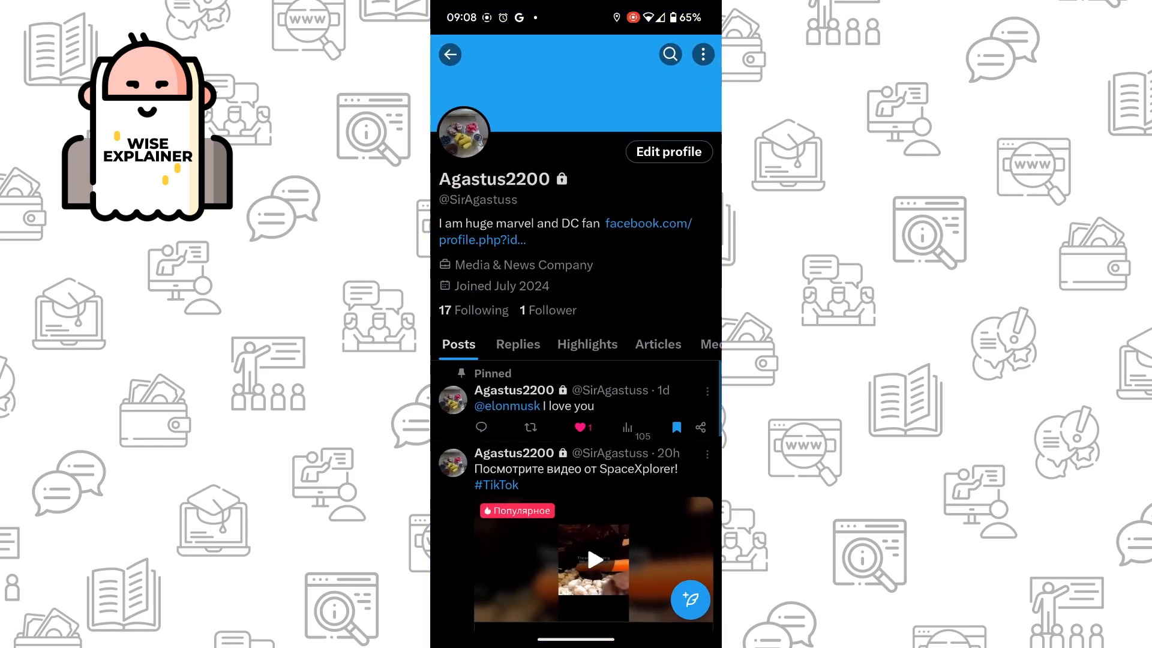
Go back from the profile page to the Home feed
click(450, 54)
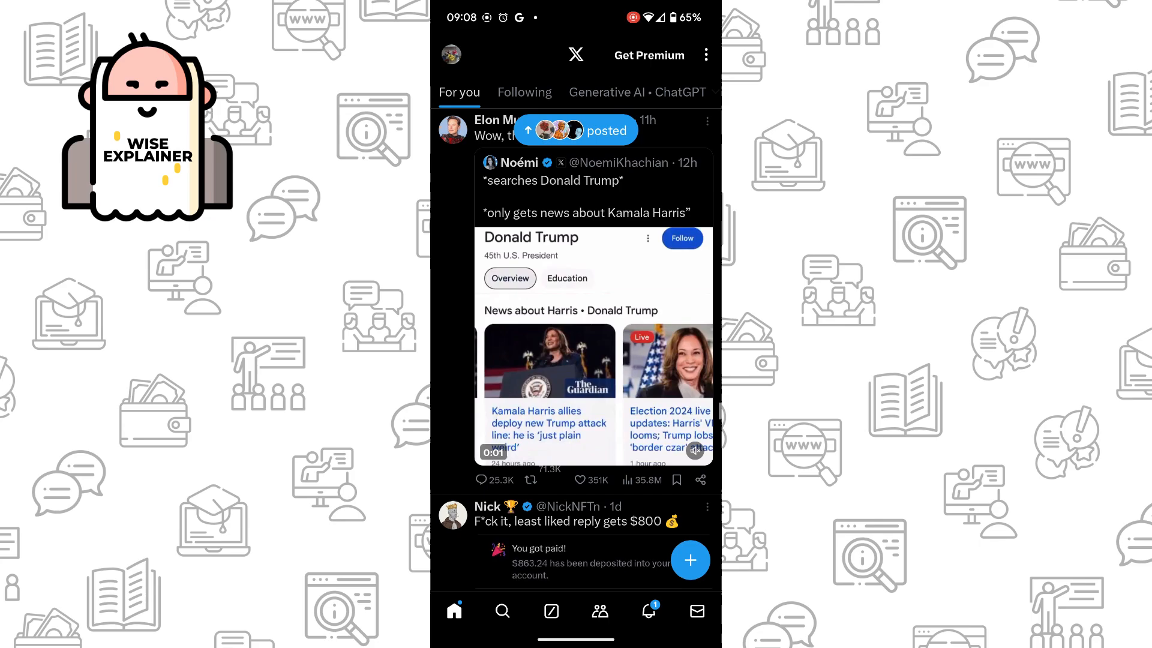
Navigate from the side drawer into Settings and privacy, then Privacy and safety
click(450, 54)
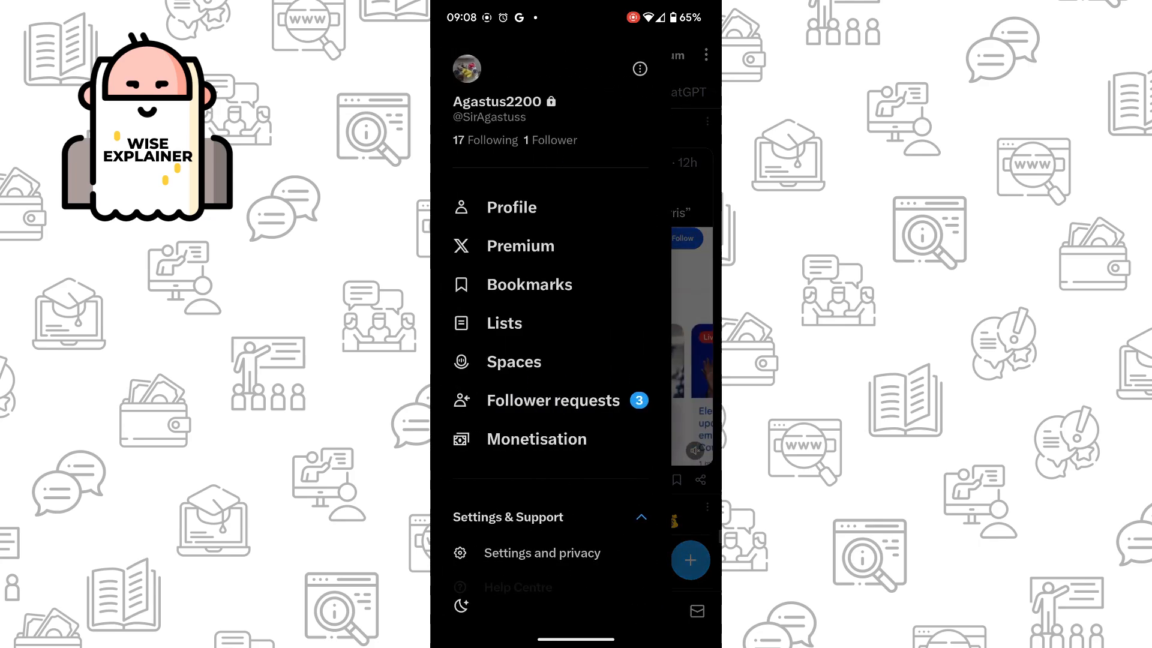
click(542, 554)
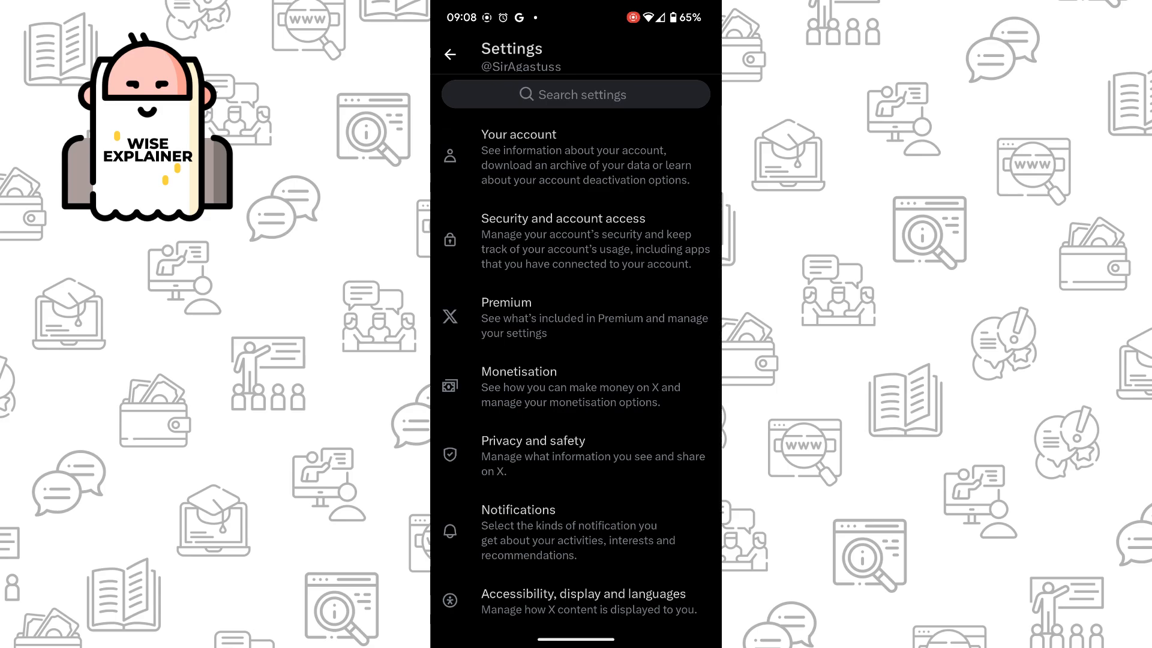
drag(547, 473, 548, 352)
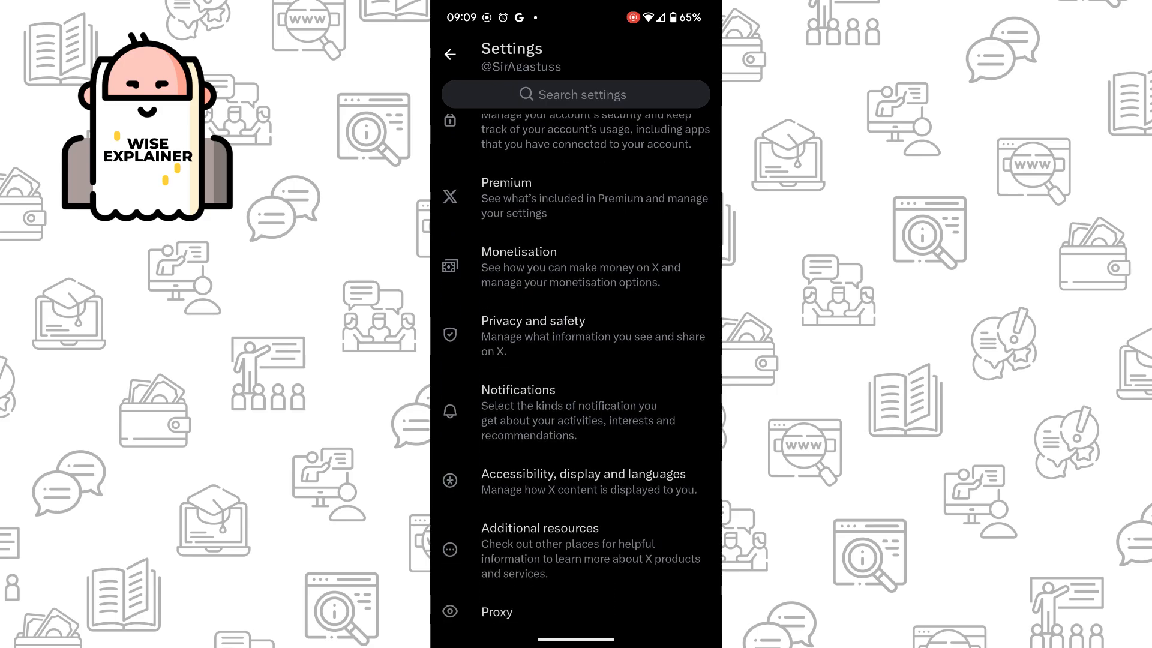
scroll(576, 378, up, 3)
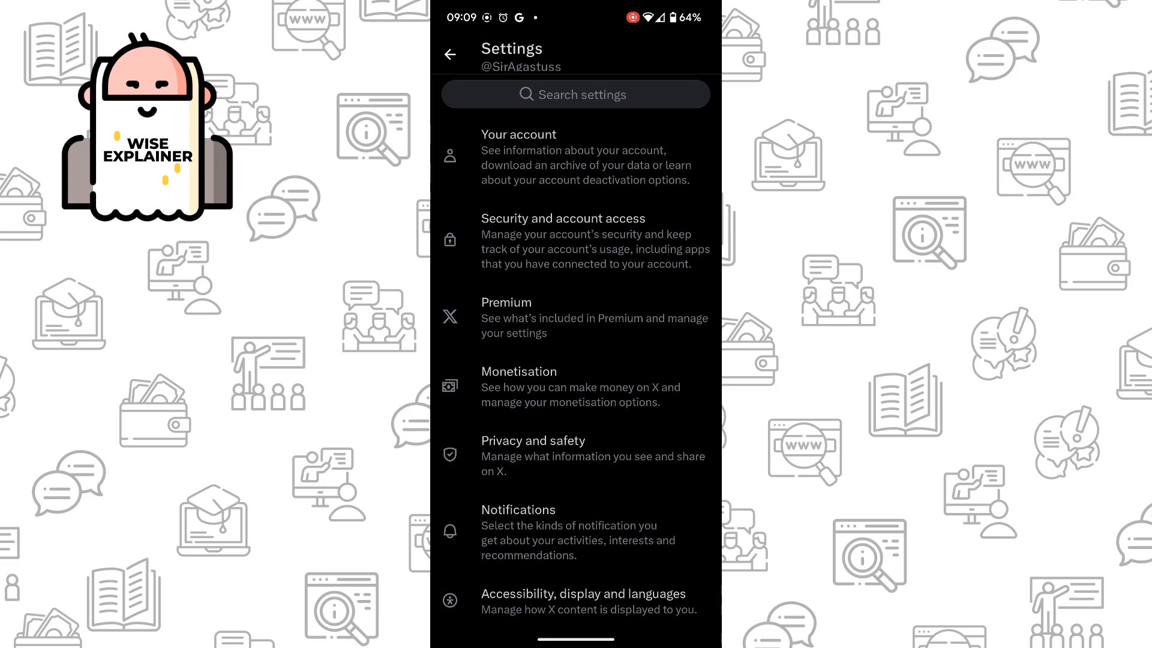
click(622, 451)
drag(651, 514, 652, 437)
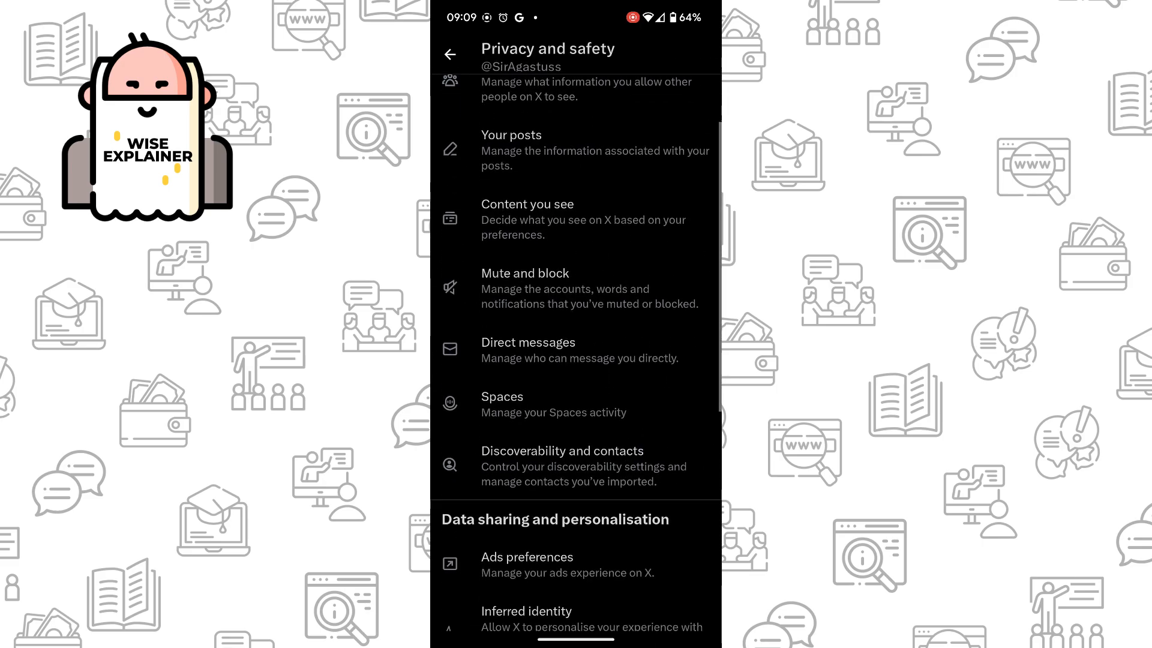
drag(625, 477, 620, 464)
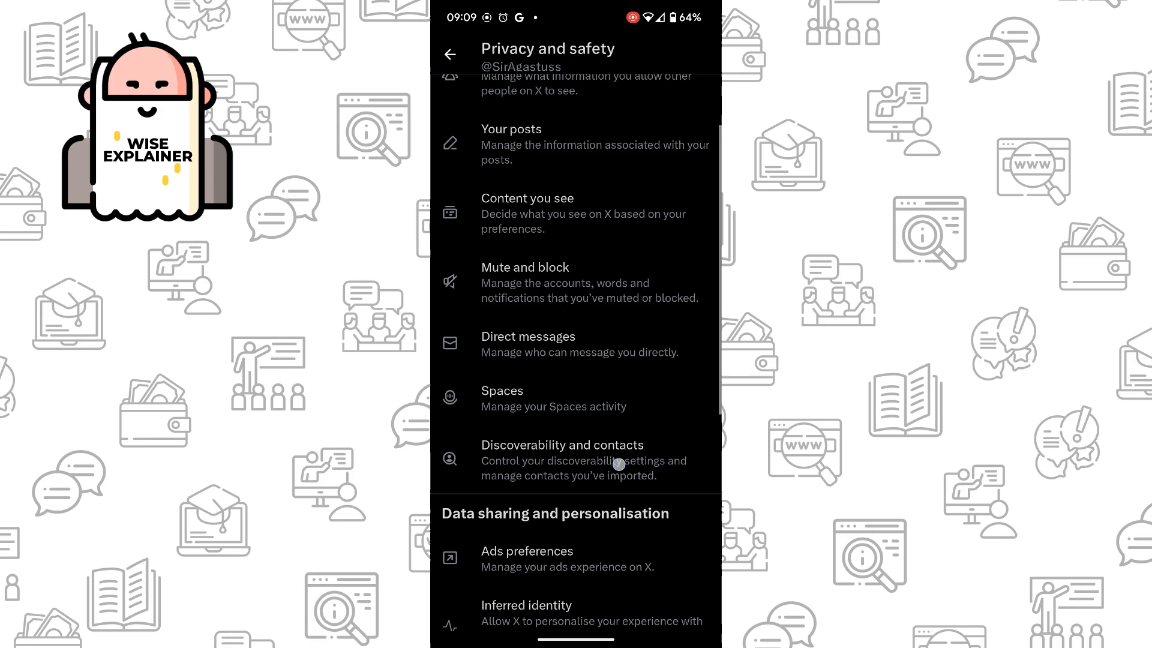
Review Discoverability and contacts toggles (email, phone, address book sync on), then back out to Home
click(657, 465)
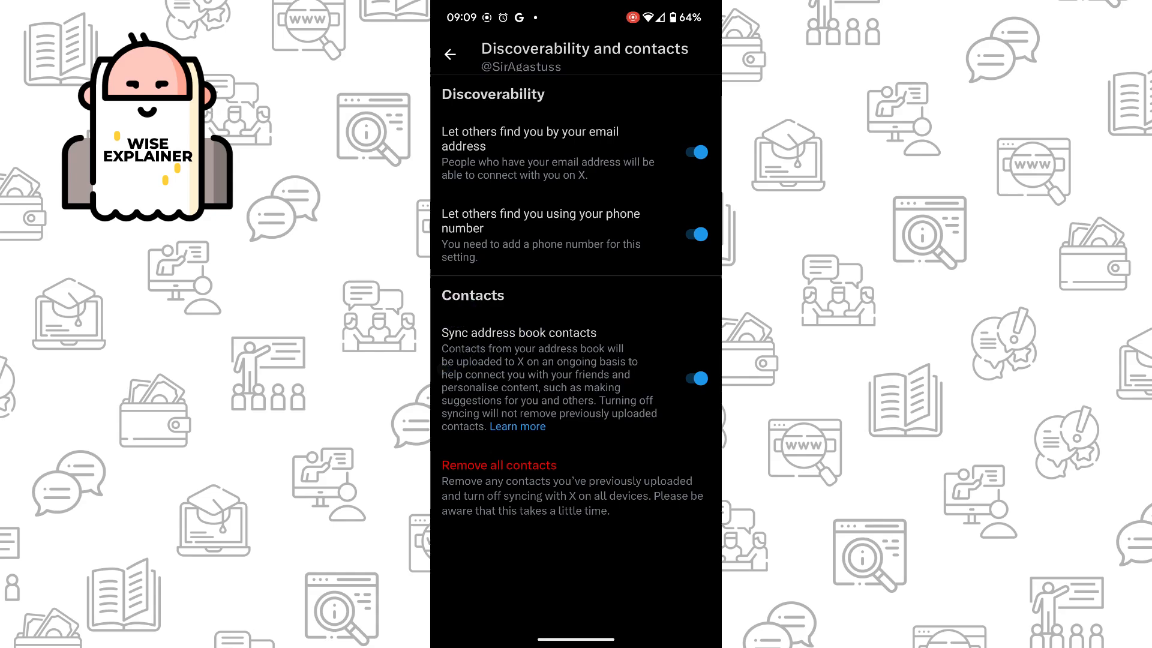
drag(719, 297, 684, 297)
drag(718, 343, 685, 342)
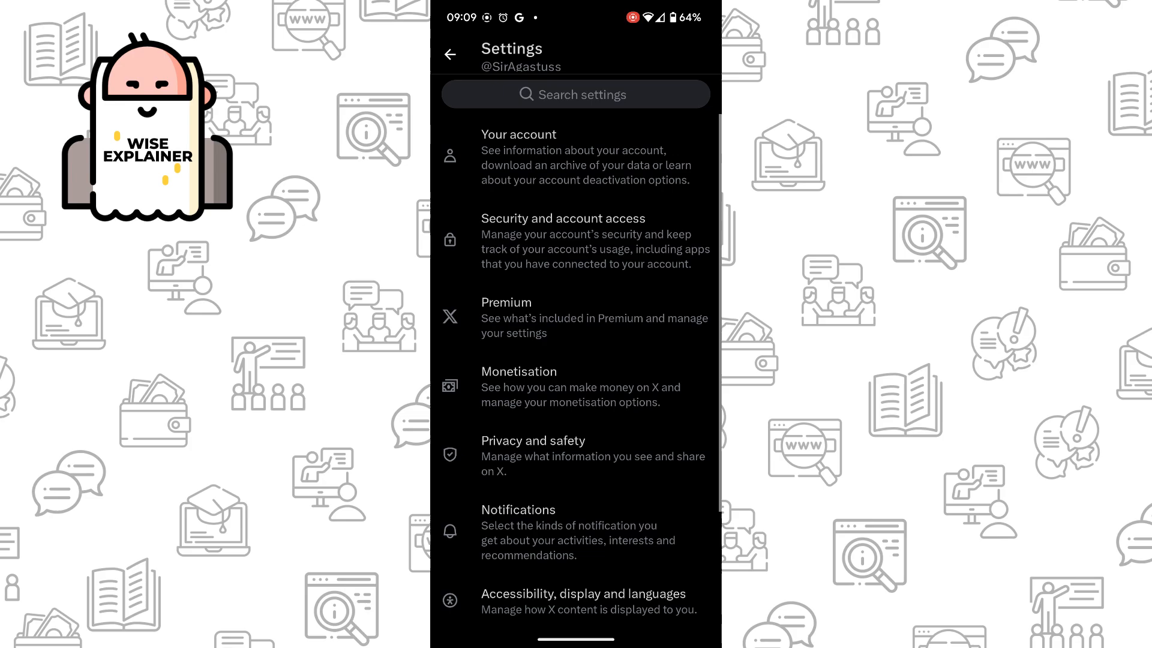
drag(719, 287, 684, 286)
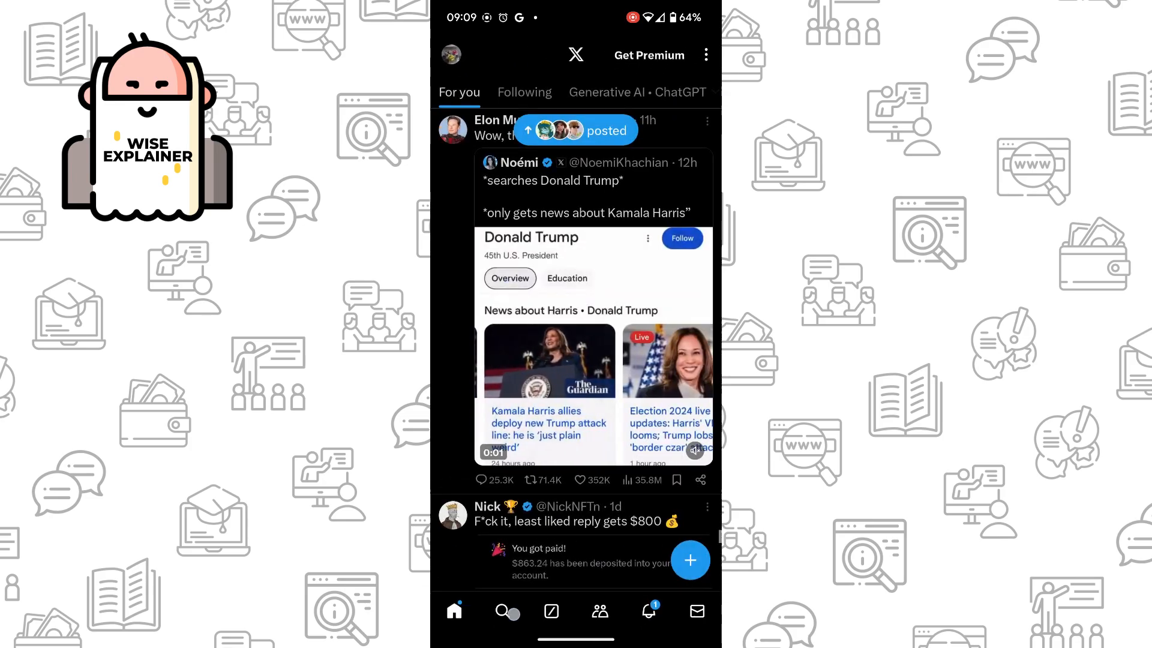
click(506, 613)
click(540, 55)
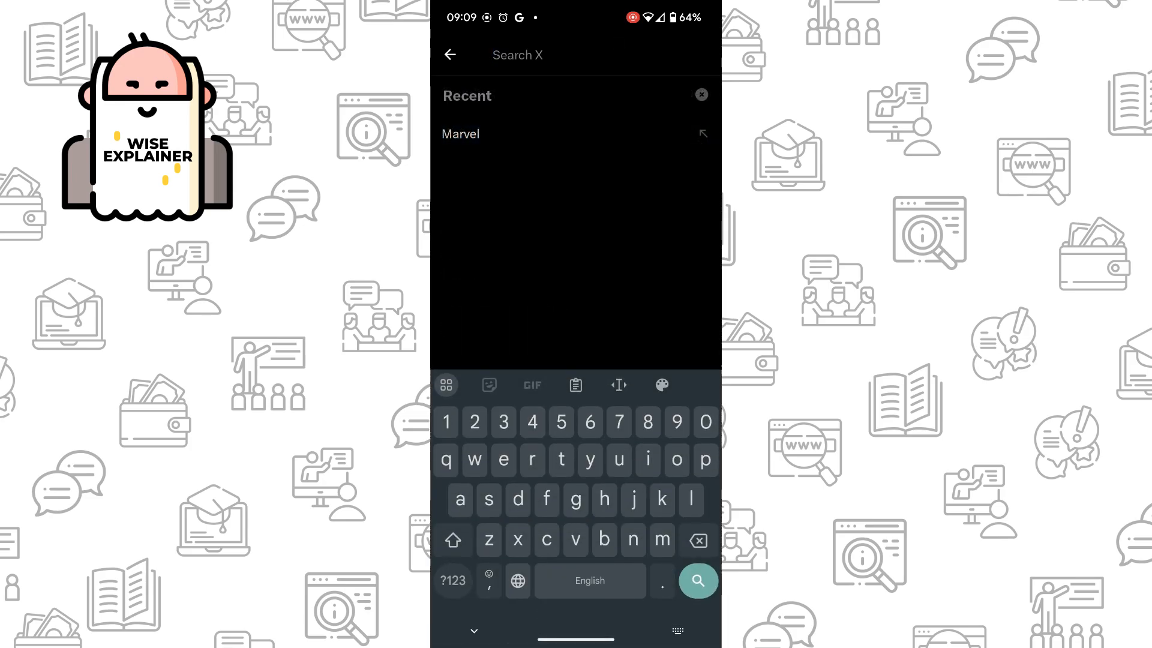
text(9227)
key(BackSpace)
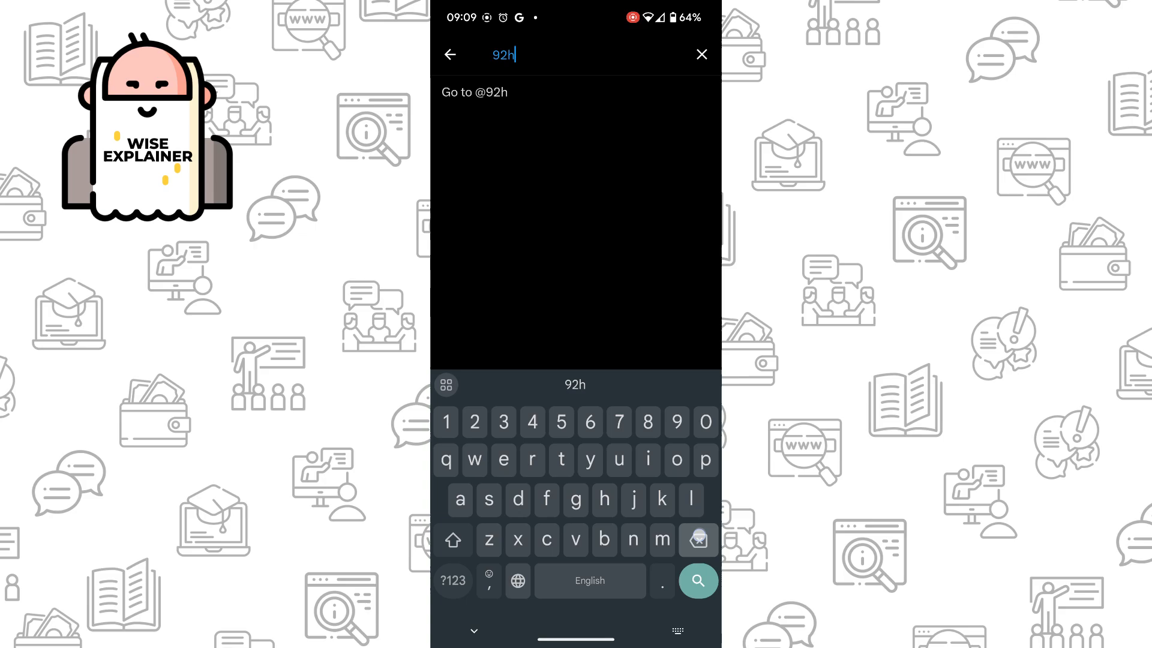
text(726r7)
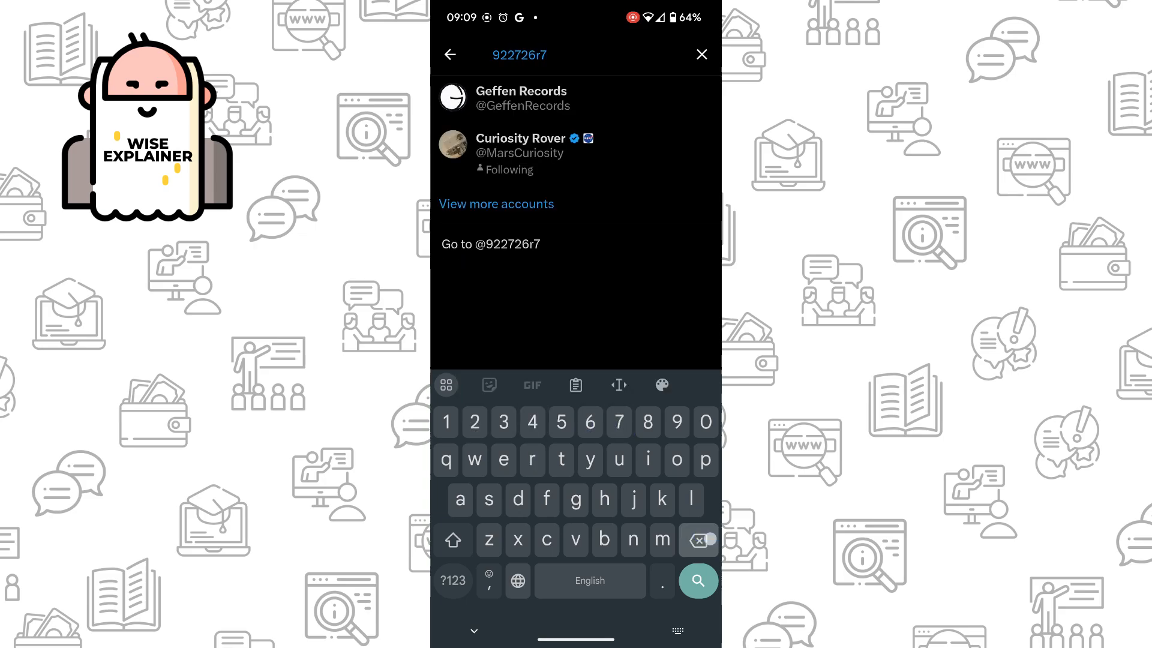
key(BackSpace)
key(BackSpace)
key(BackSpace)
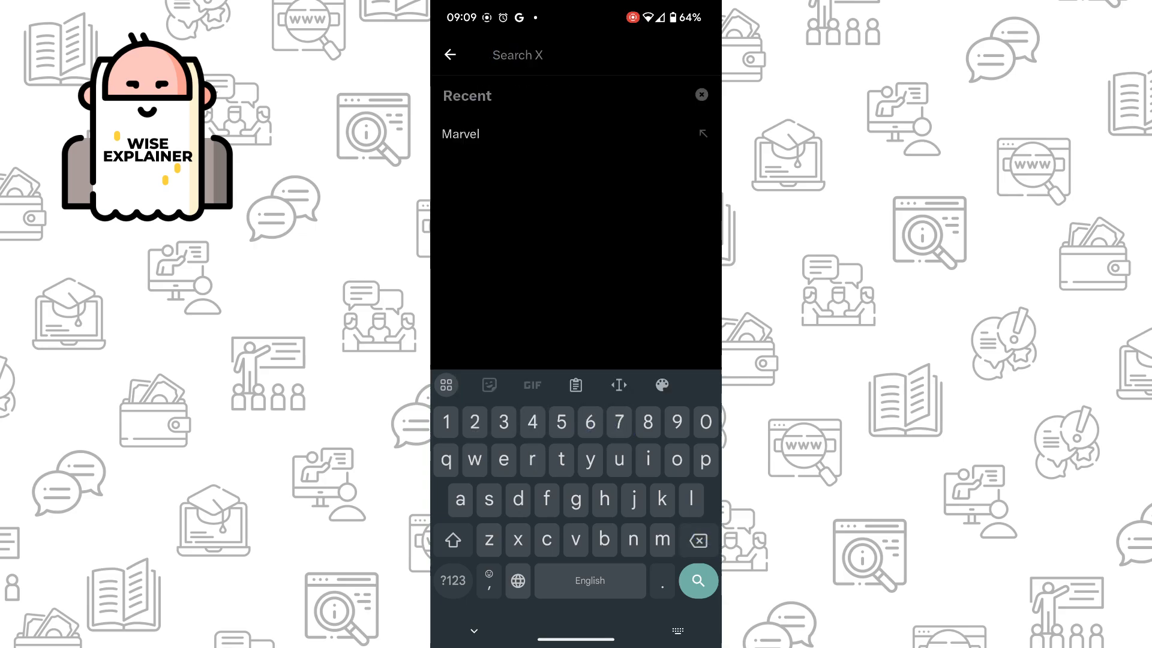
mouse_move(720, 203)
mouse_down()
mouse_move(689, 203)
mouse_move(690, 216)
mouse_up()
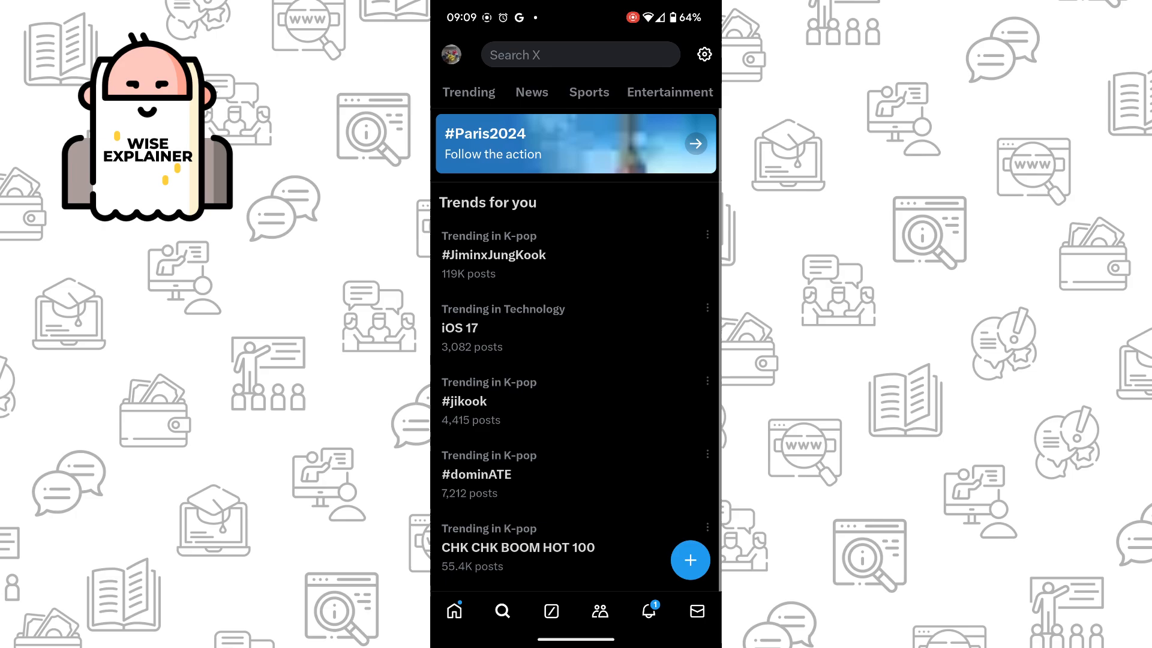
drag(721, 272, 693, 272)
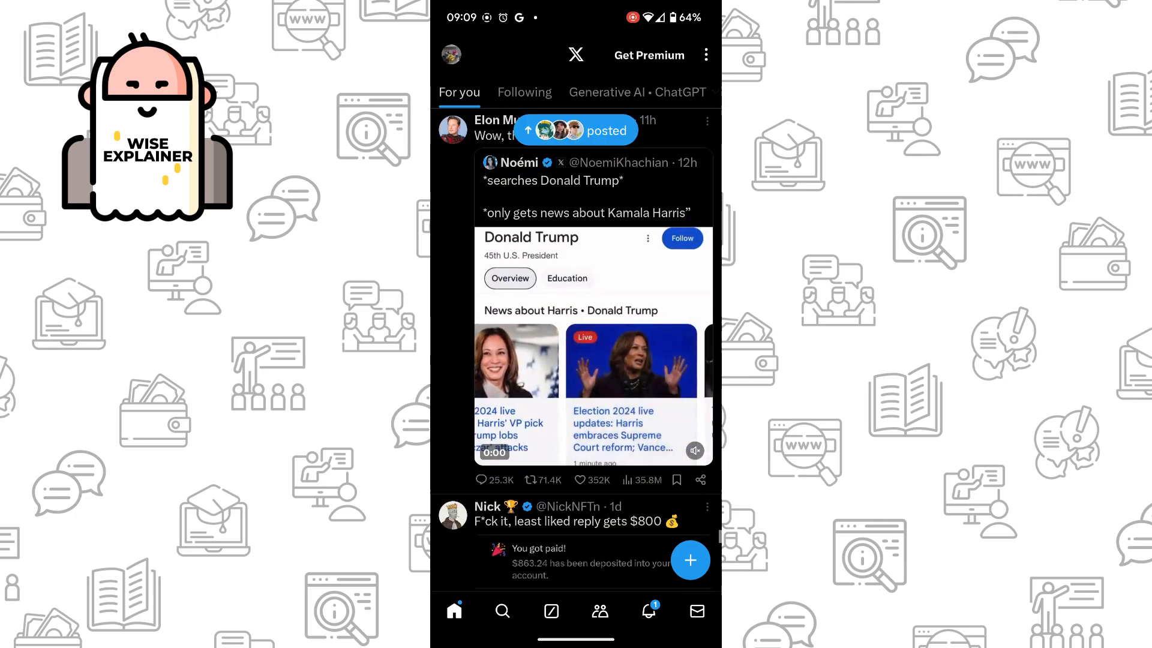
click(576, 130)
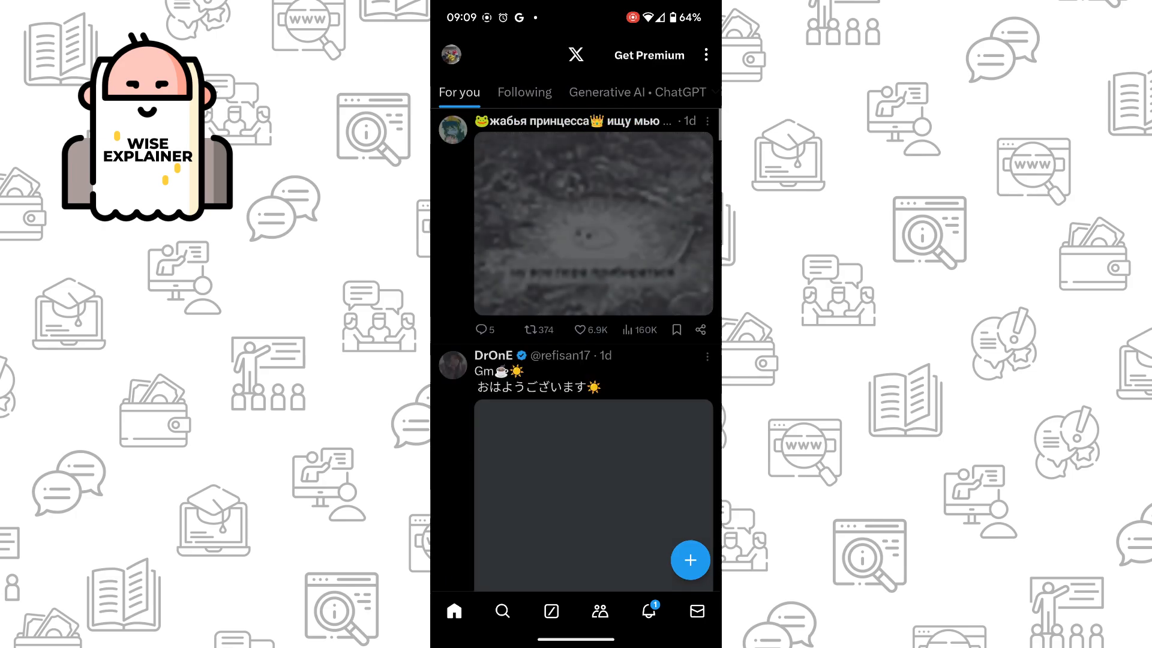
scroll(576, 360, down, 5)
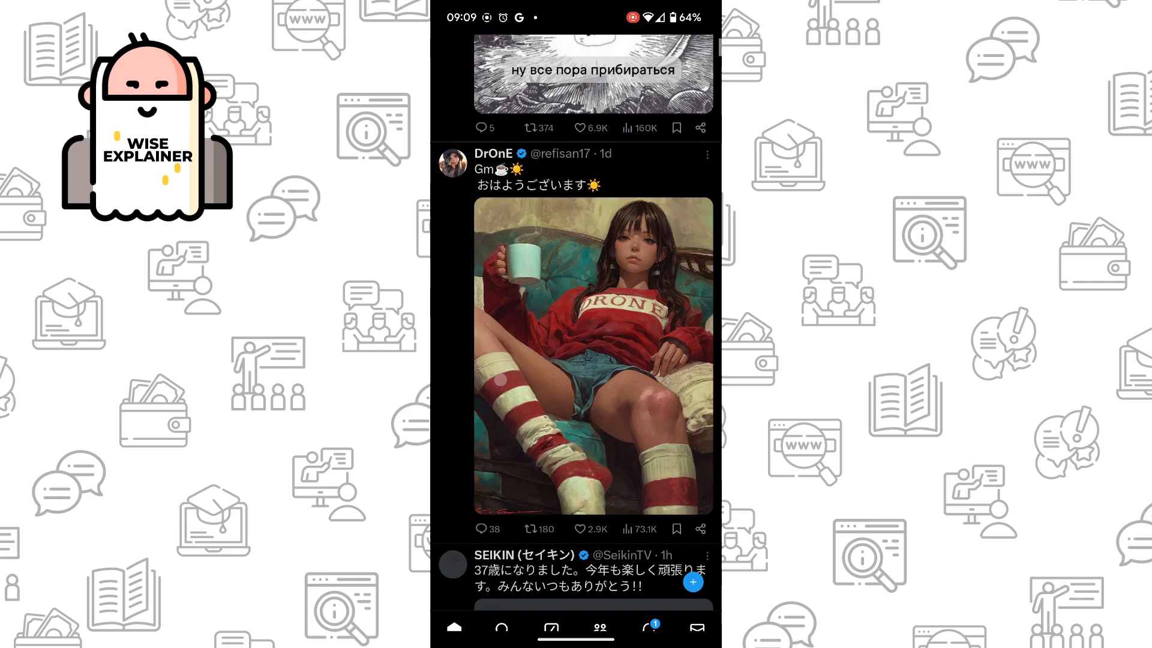
drag(536, 523, 630, 523)
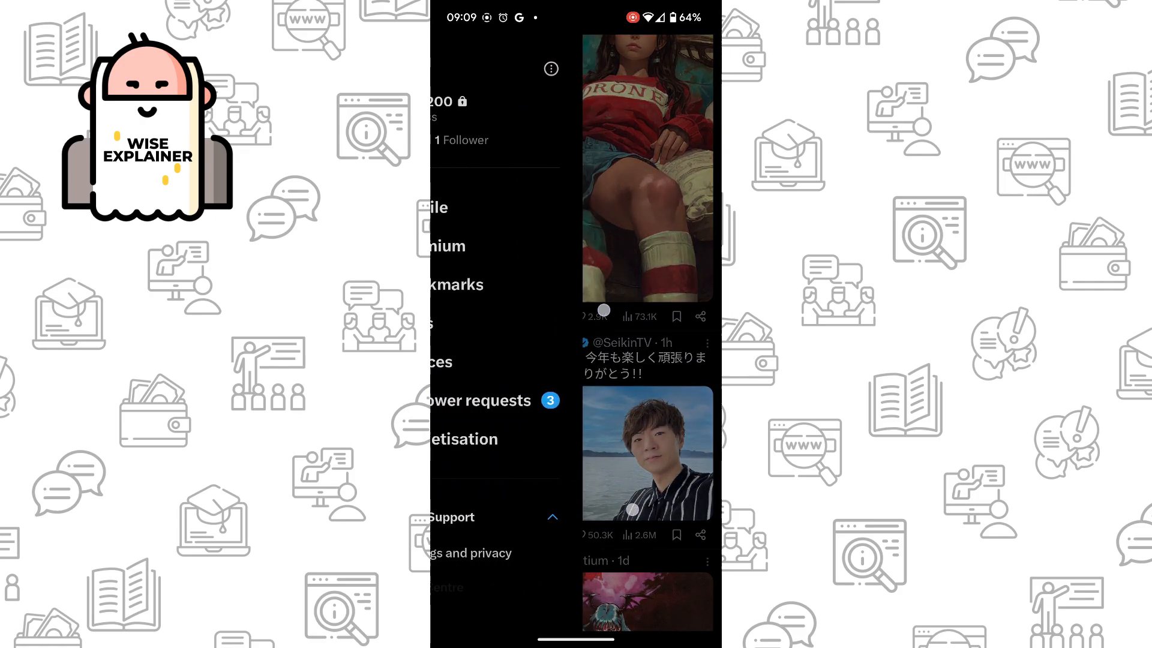
scroll(576, 361, down, 3)
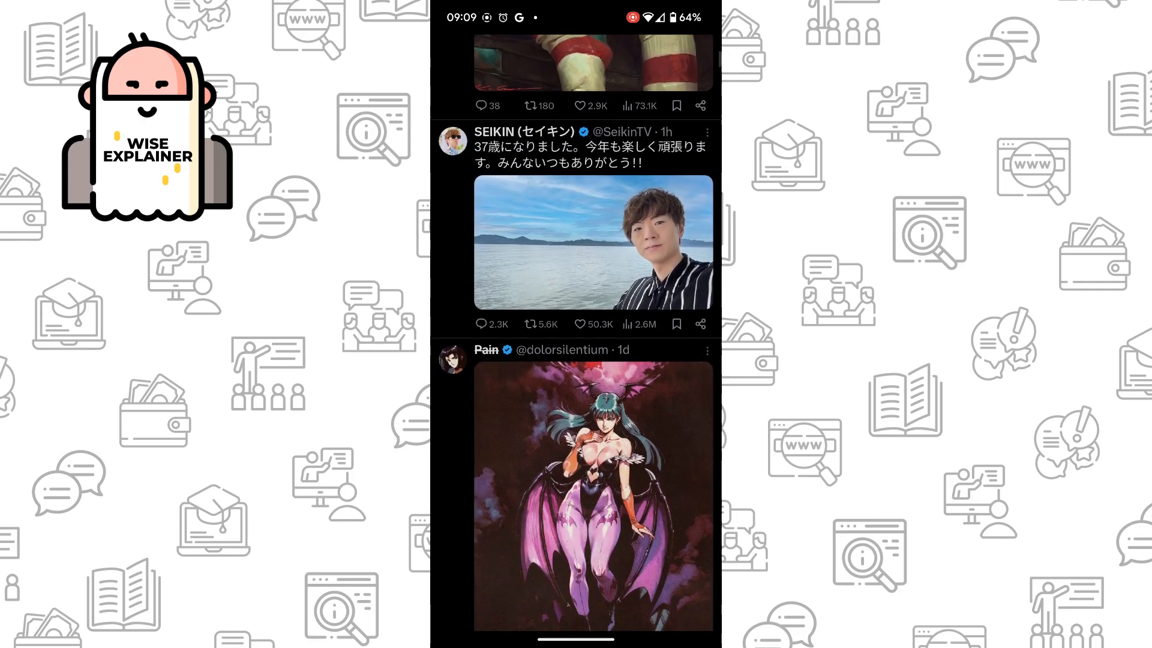
scroll(576, 333, down, 2)
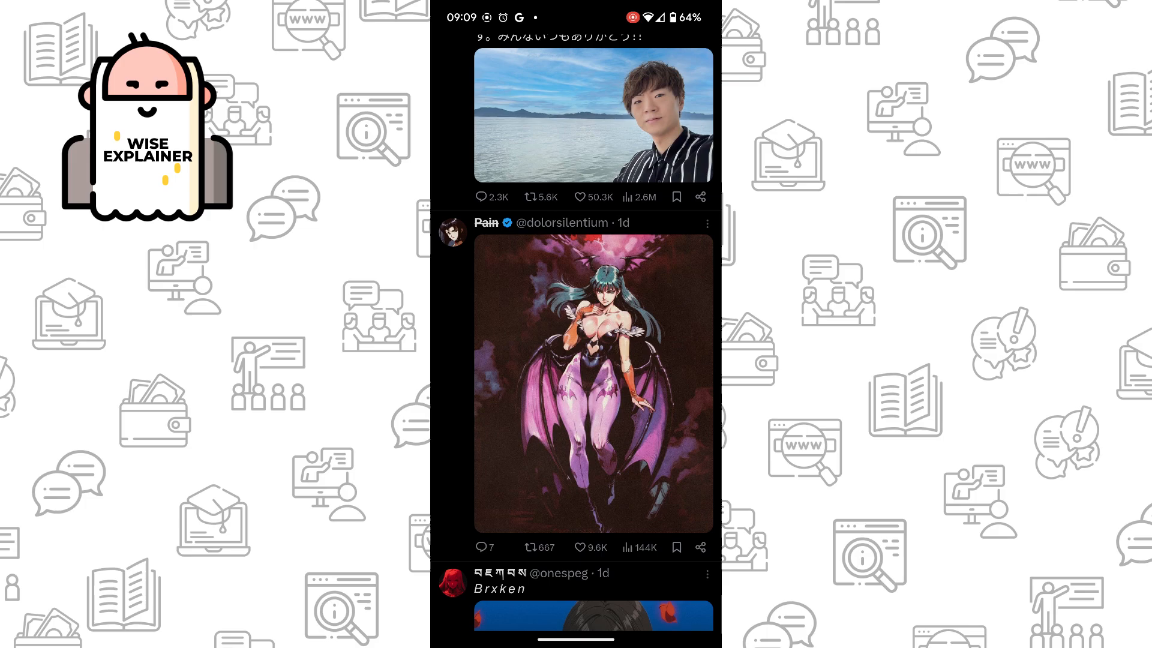